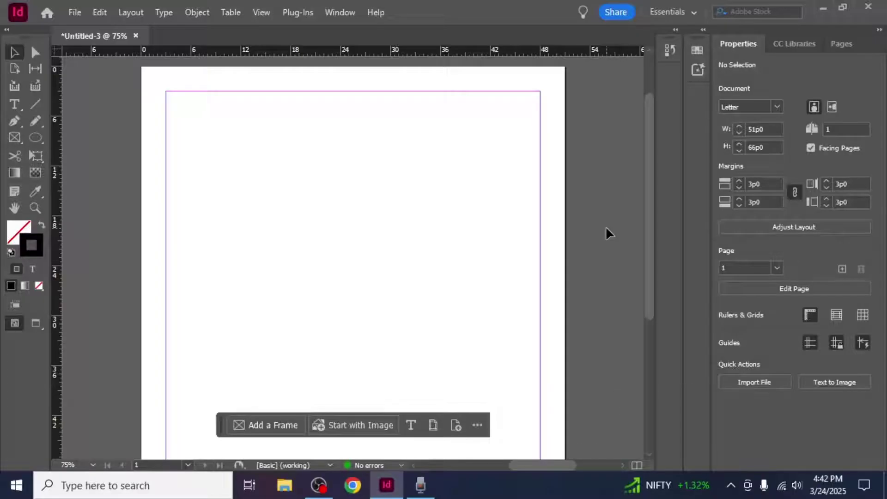
# - Draw a circle with the Ellipse Tool and move it right and slightly up
pyautogui.rightClick(35, 139)
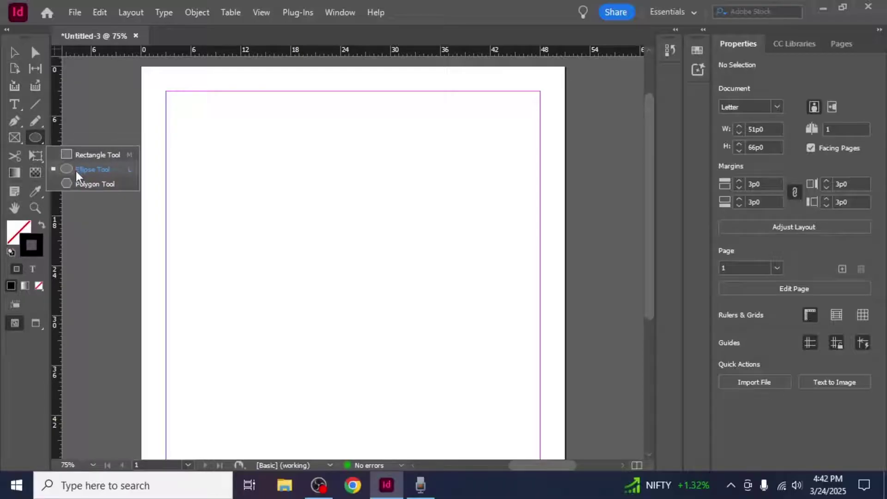
pyautogui.click(92, 169)
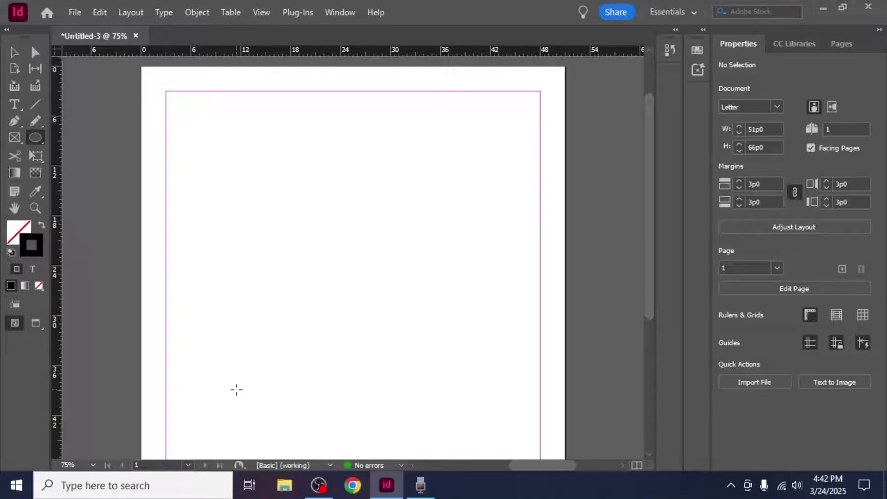
pyautogui.moveTo(236, 389)
pyautogui.mouseDown()
pyautogui.moveTo(418, 241)
pyautogui.moveTo(418, 208)
pyautogui.mouseUp()
pyautogui.press('v')
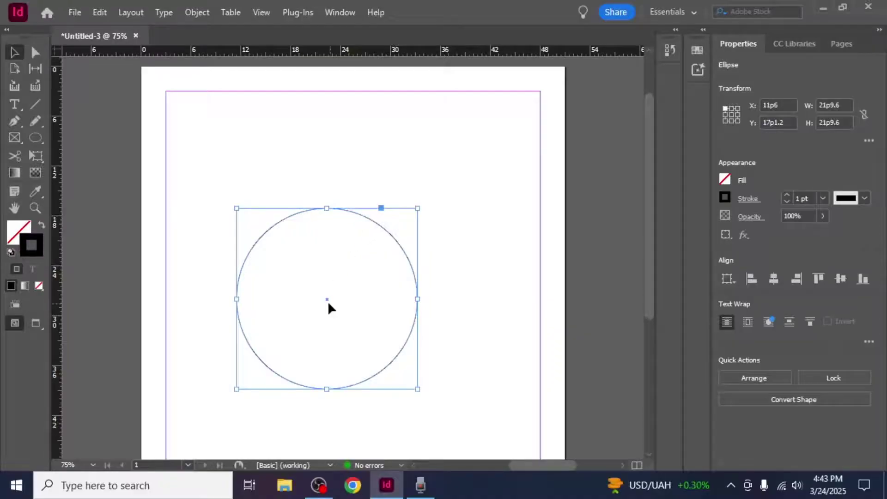
pyautogui.moveTo(328, 302); pyautogui.dragTo(408, 292)
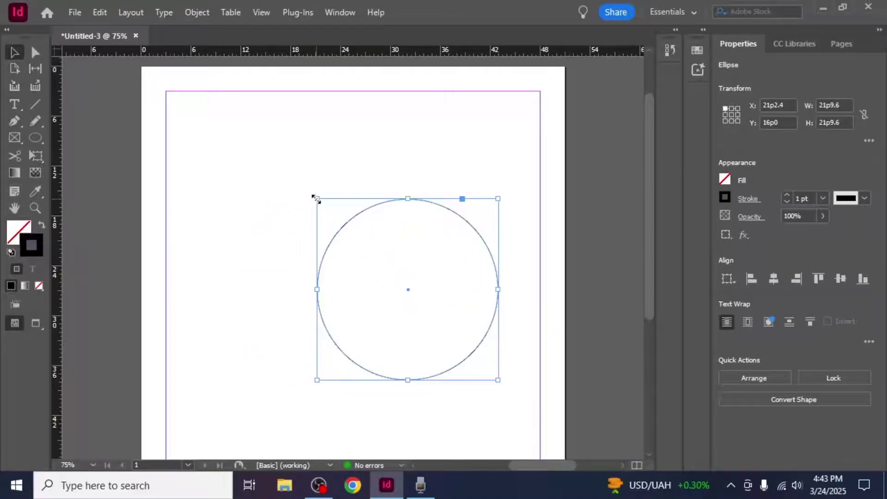
# - Enlarge the circle, flatten it into a wide oval, and choose the Type on a Path Tool
pyautogui.moveTo(316, 200); pyautogui.dragTo(292, 181)
pyautogui.click(350, 174)
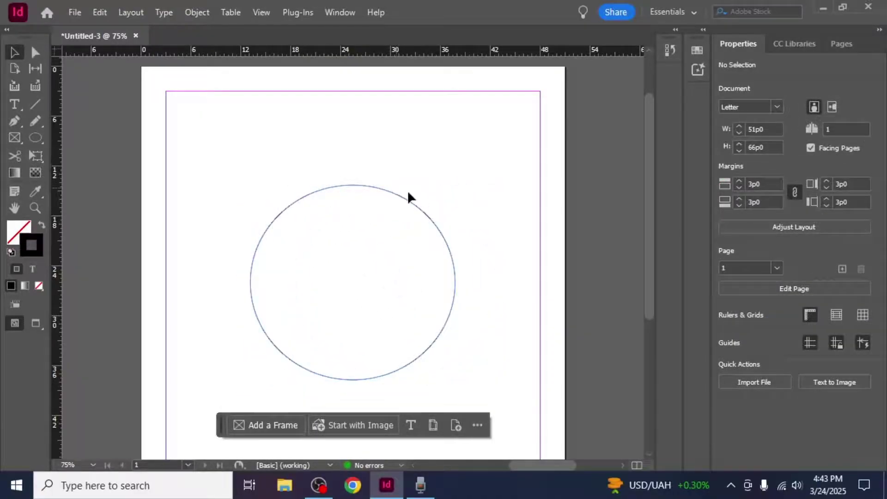
pyautogui.moveTo(449, 169); pyautogui.dragTo(369, 254)
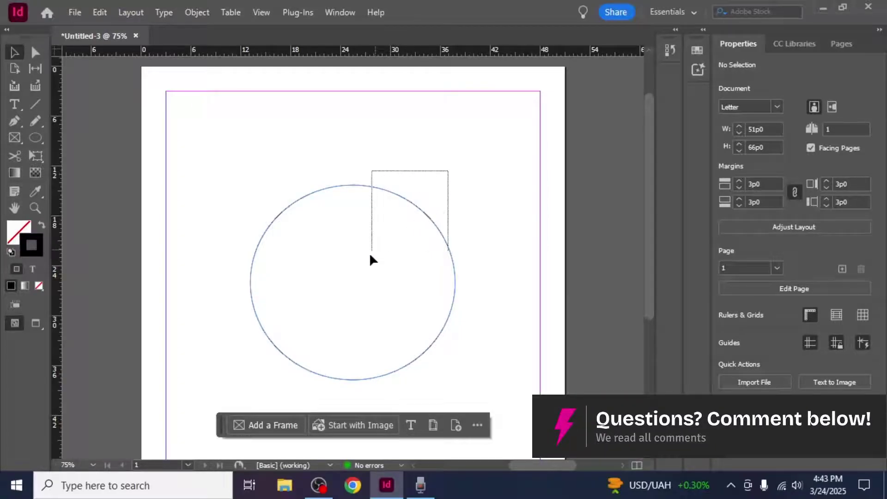
pyautogui.moveTo(353, 380); pyautogui.dragTo(353, 339)
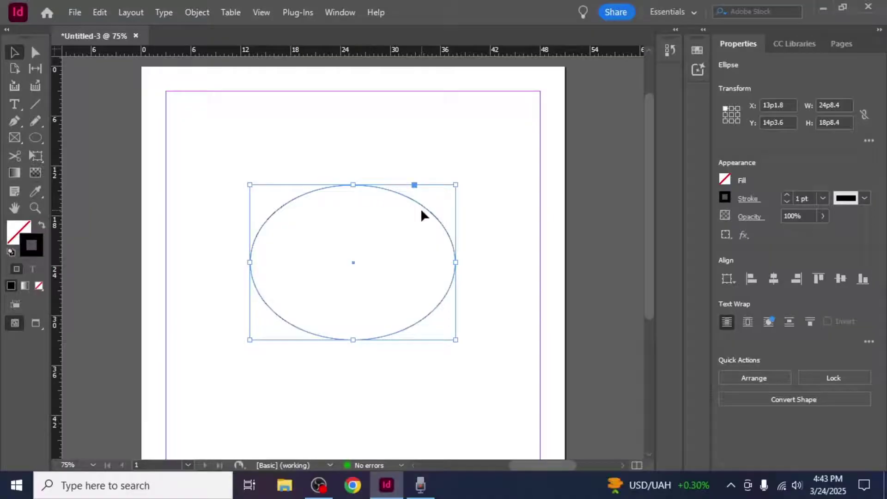
pyautogui.click(454, 183)
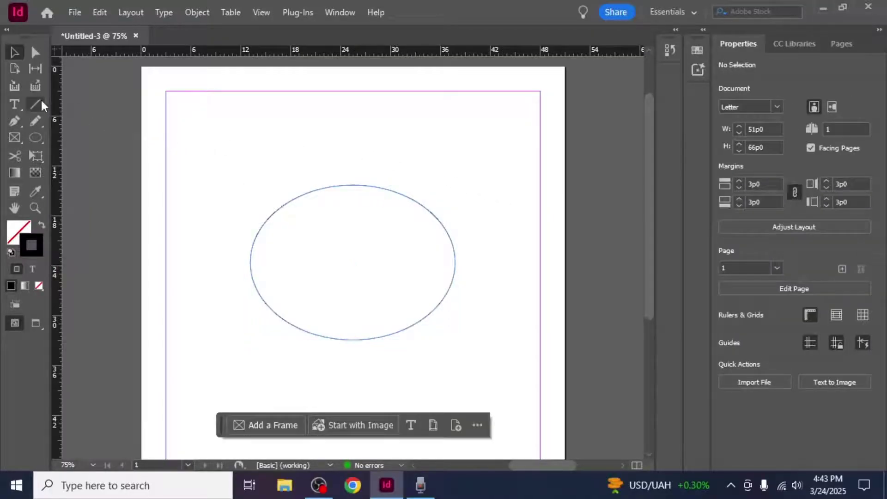
pyautogui.click(14, 104)
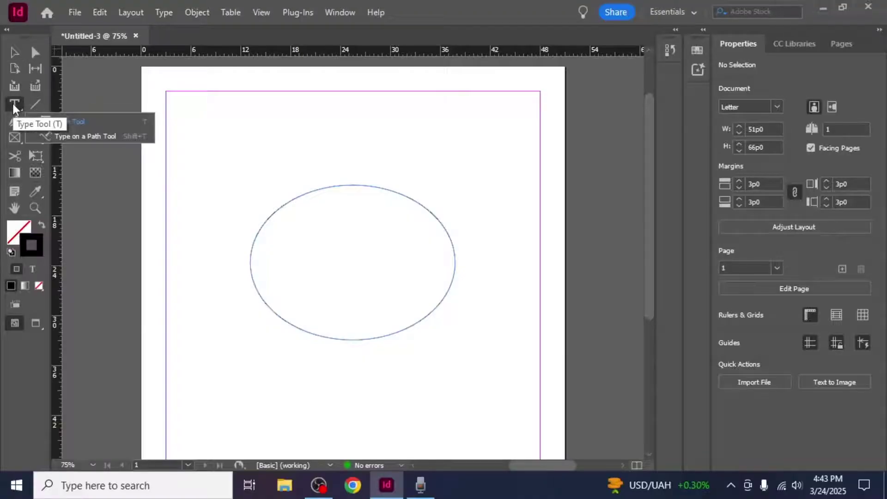
pyautogui.click(51, 134)
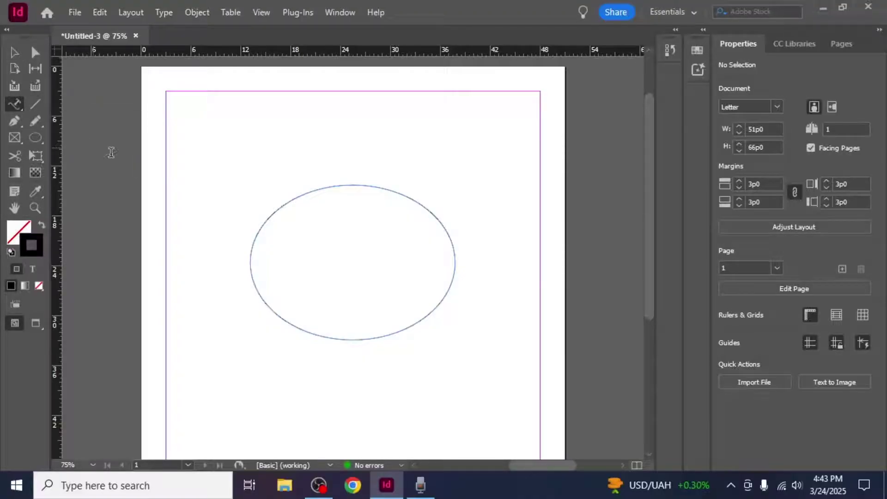
# - Type SUBSCRIBE along the ellipse's upper edge and size it to 36 pt
pyautogui.click(291, 201)
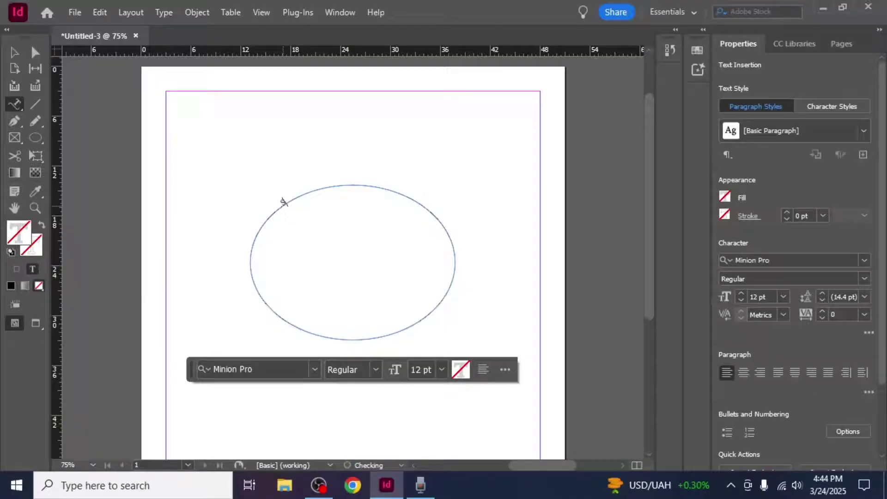
pyautogui.write('SUBSCRIBE')
pyautogui.doubleClick(300, 194)
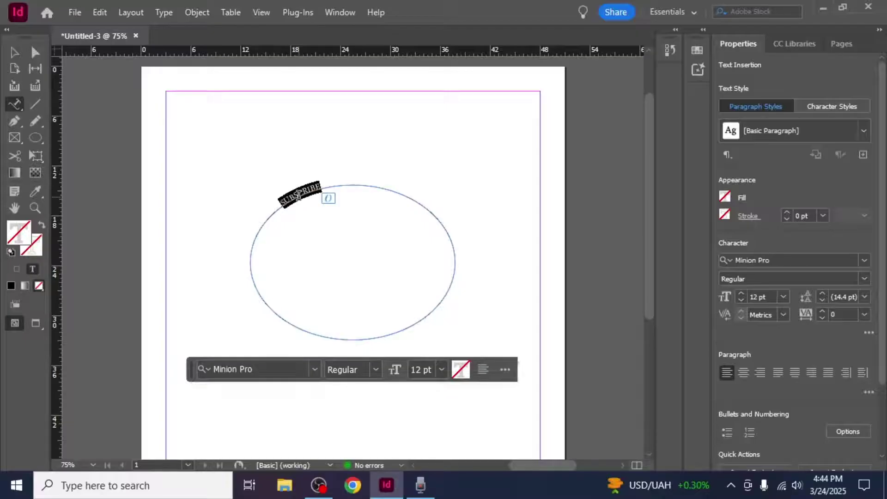
pyautogui.click(440, 369)
pyautogui.click(434, 323)
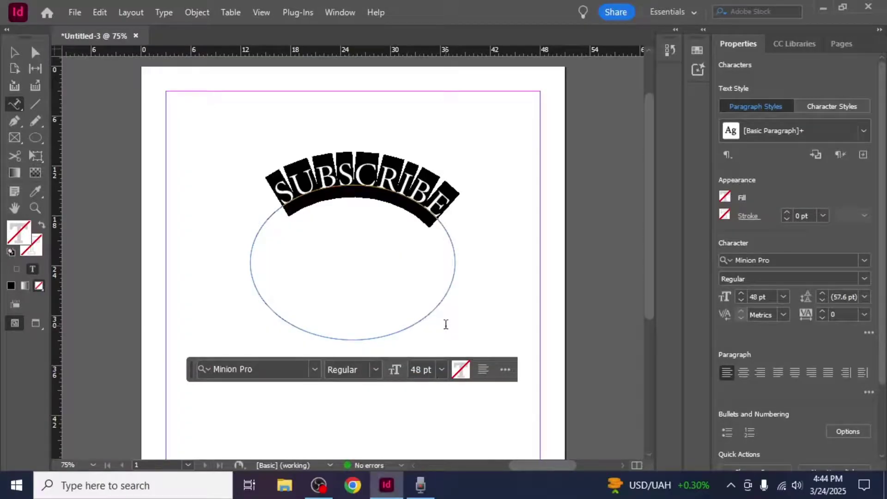
pyautogui.click(352, 187)
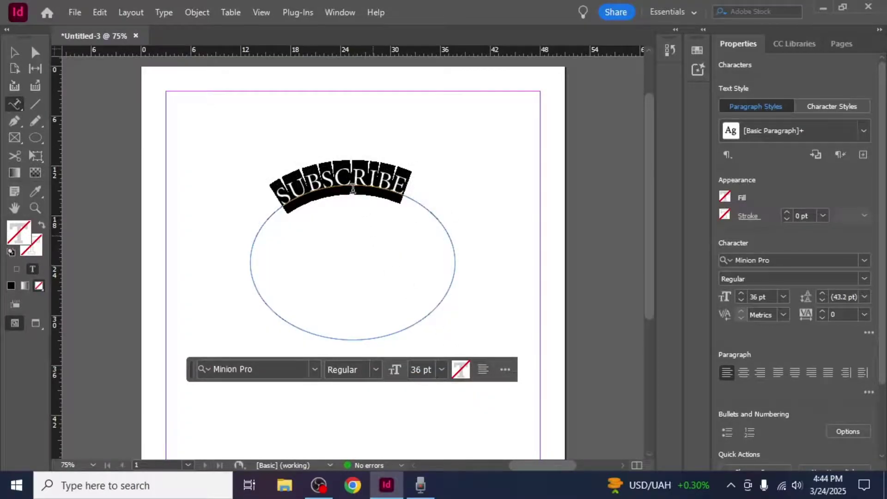
pyautogui.hotkey('ctrl', 'shift', ',')
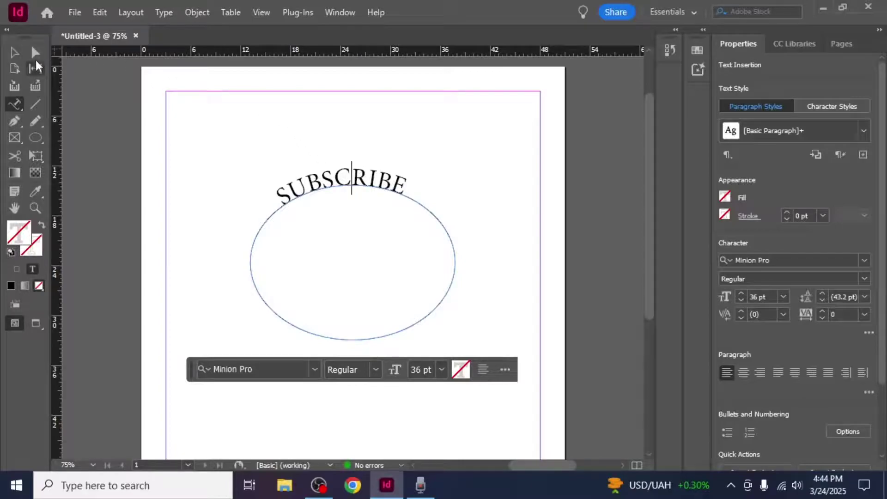
# - Select the ellipse and nudge SUBSCRIBE's start bracket slightly right
pyautogui.click(16, 54)
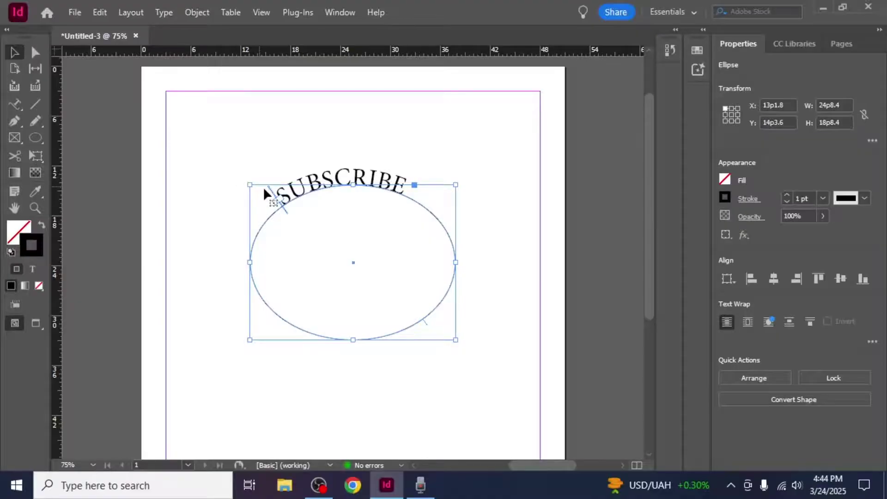
pyautogui.moveTo(276, 195); pyautogui.dragTo(283, 195)
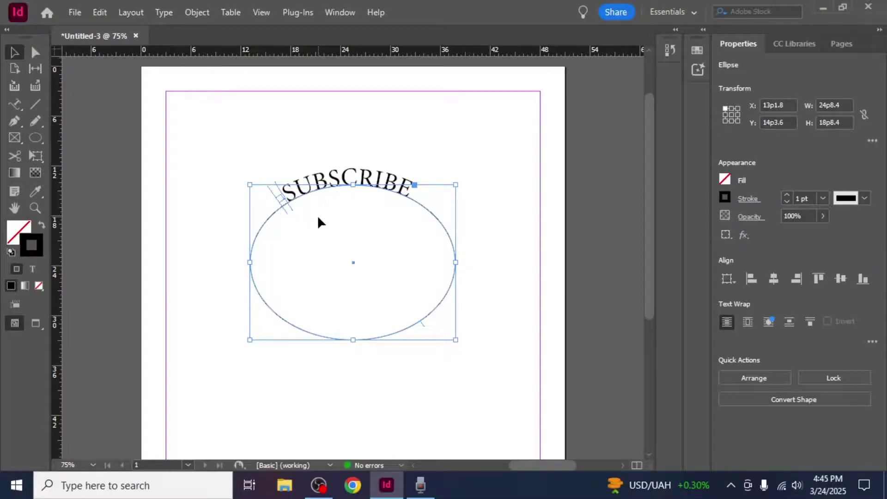
# - In Type on a Path Options, toggle Flip on and back off, leaving the text unflipped
pyautogui.click(164, 12)
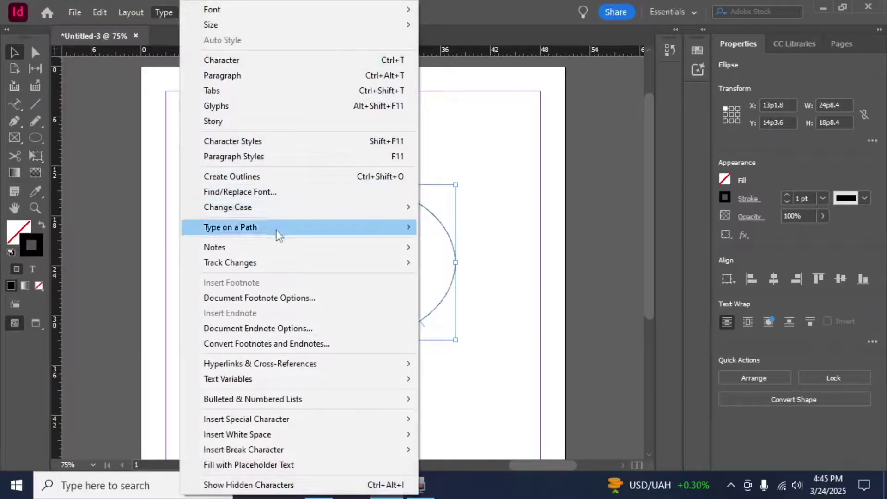
pyautogui.moveTo(230, 227)
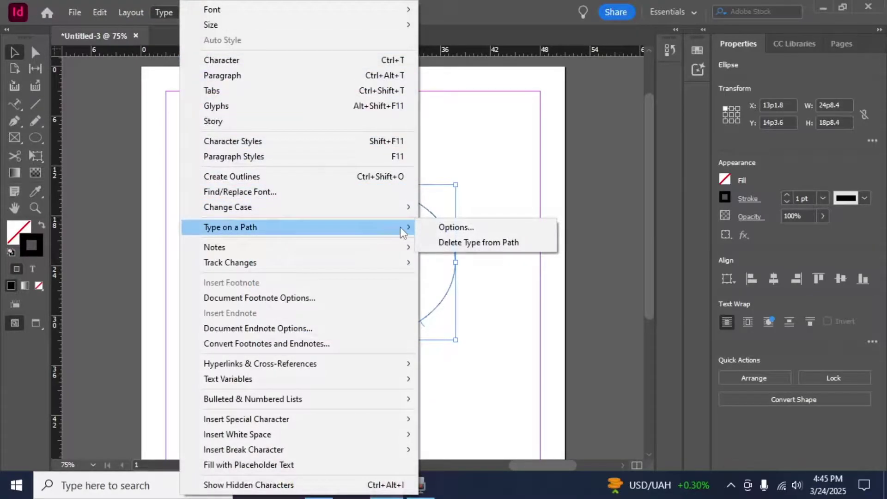
pyautogui.click(455, 226)
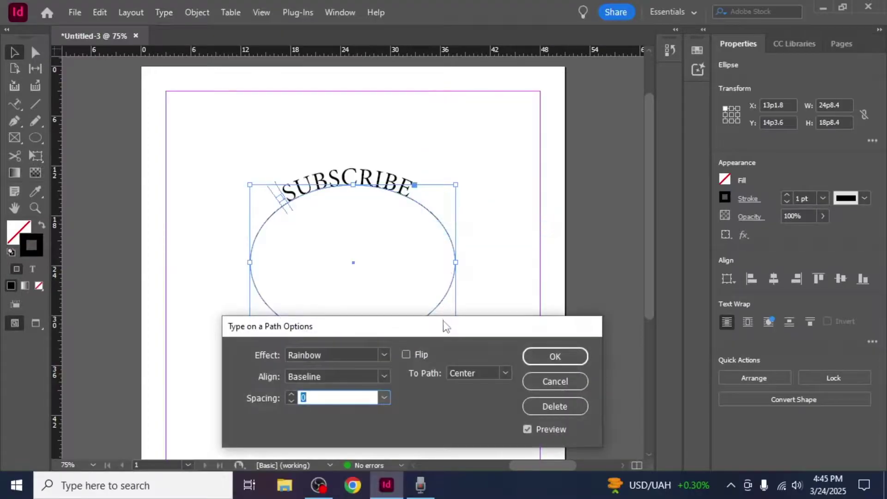
pyautogui.moveTo(445, 325); pyautogui.dragTo(437, 327)
pyautogui.click(400, 356)
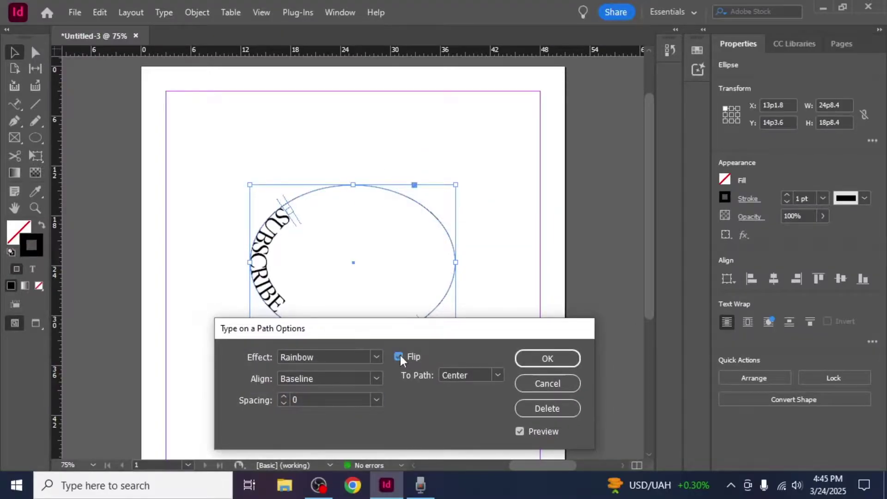
pyautogui.click(400, 355)
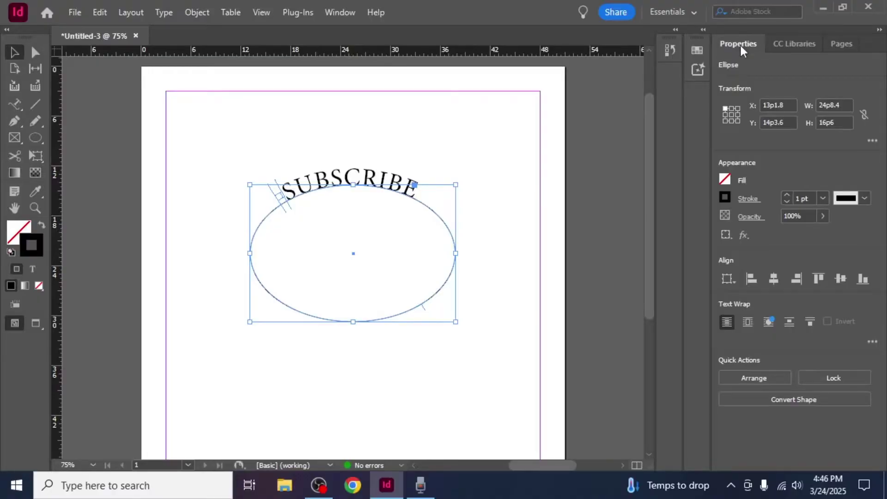
# - Set the ellipse's stroke to [None] and deselect it
pyautogui.click(725, 198)
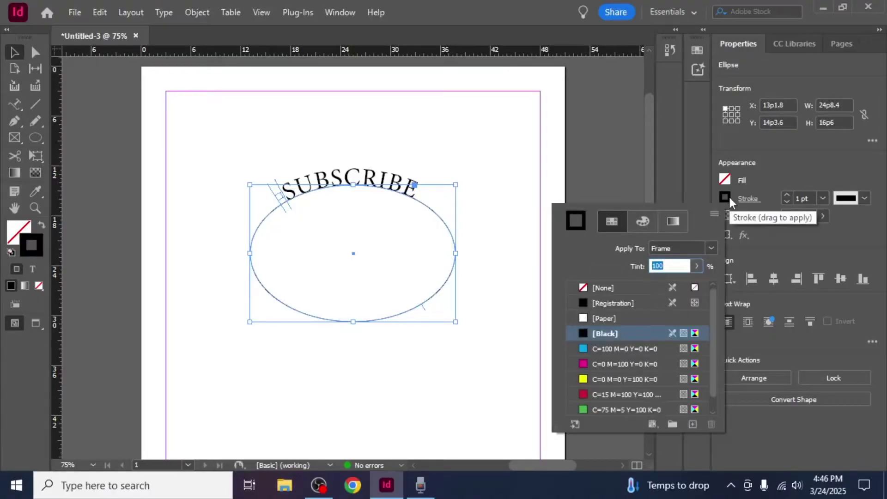
pyautogui.click(587, 287)
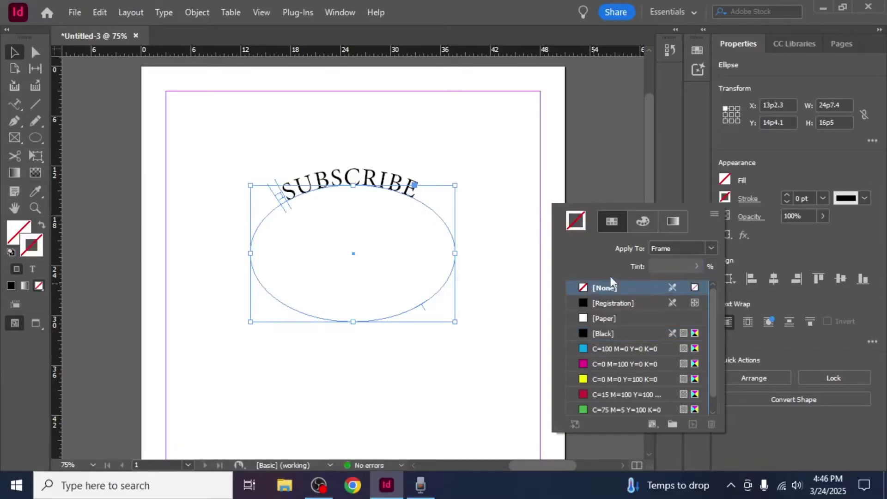
pyautogui.click(782, 239)
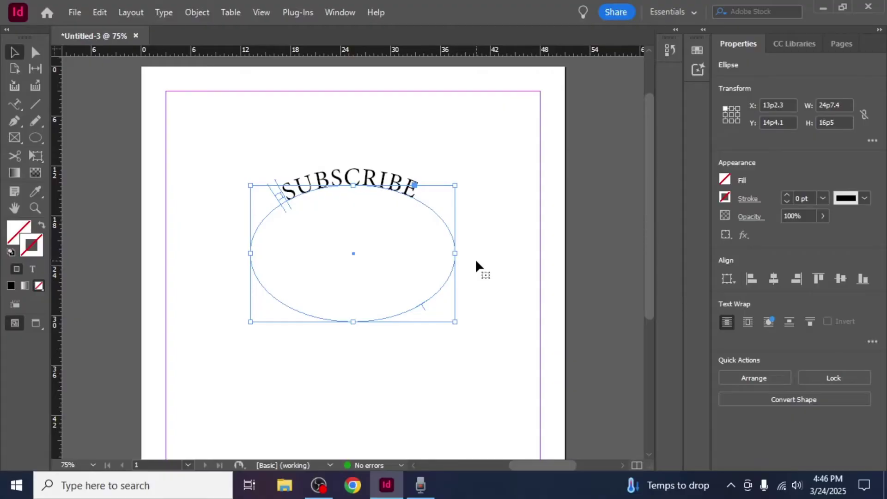
pyautogui.click(492, 265)
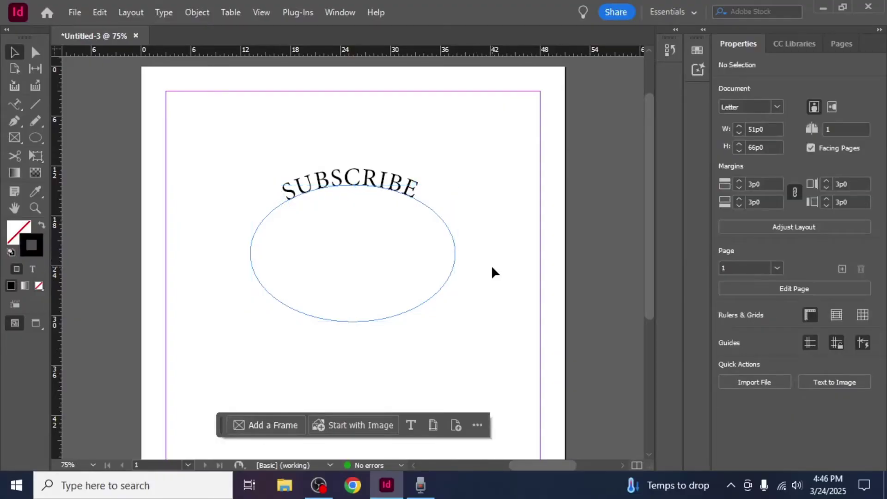